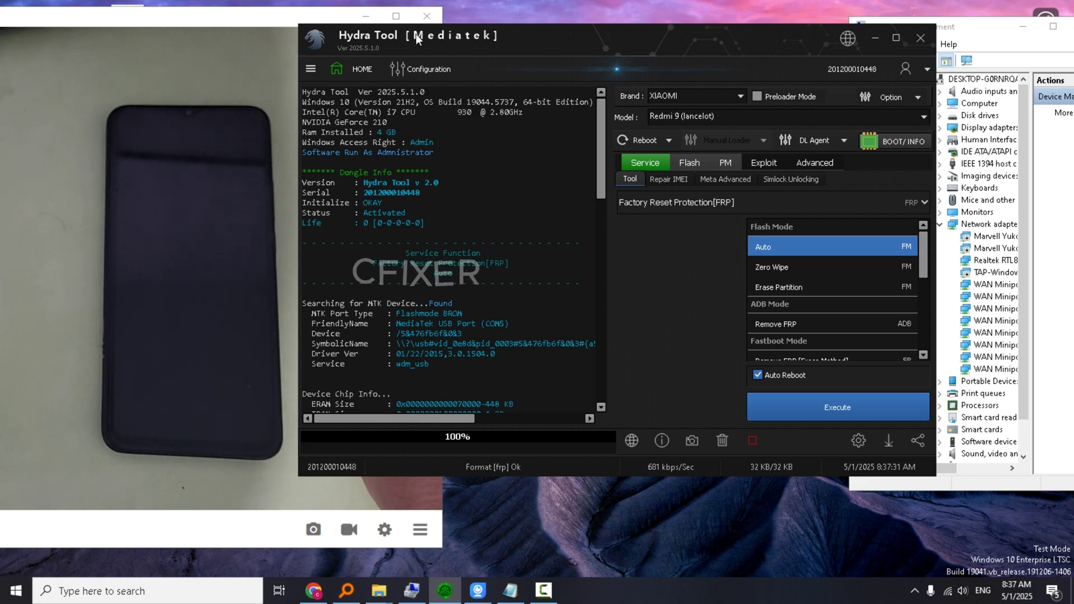
# Boot the connected Redmi 9 under the XIAOMI brand to read its device information.
pyautogui.click(672, 95)
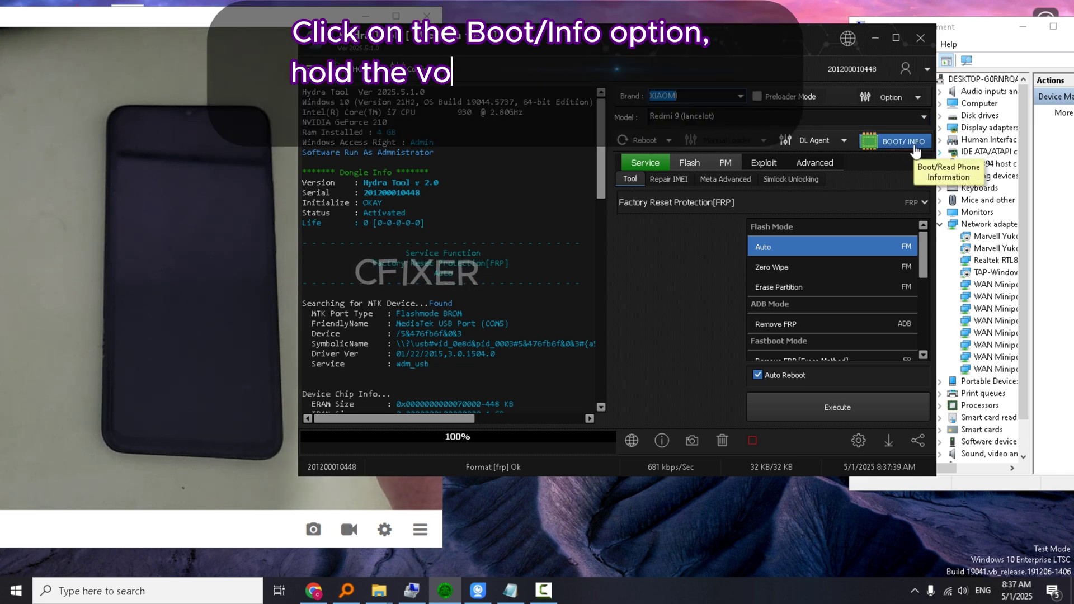
pyautogui.click(916, 144)
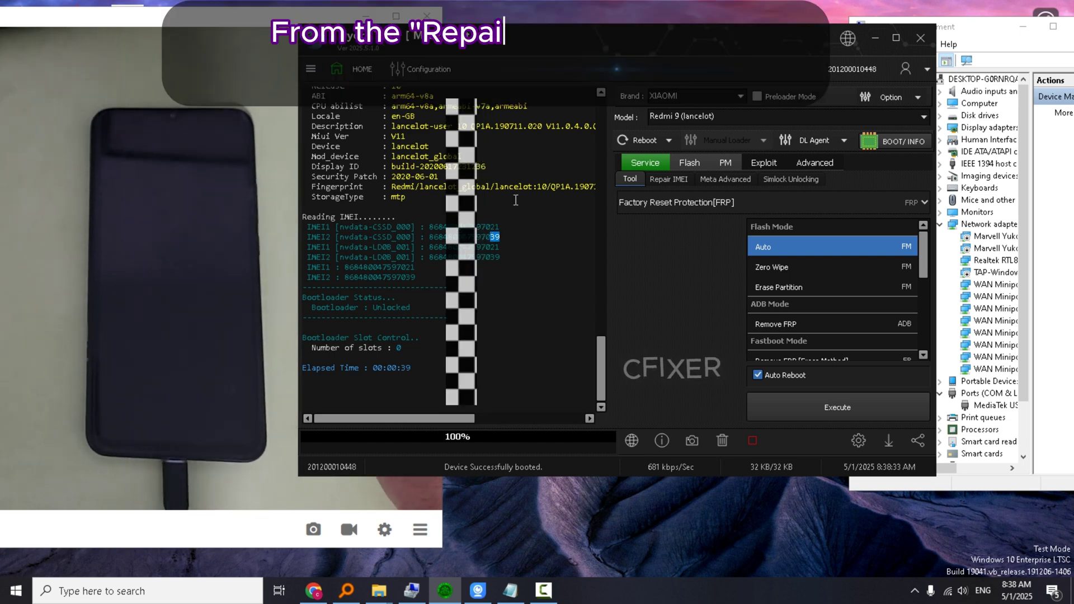
# Enable IMEI Repair and set the method to Xiaomi Dual so both IMEI fields appear.
pyautogui.click(674, 179)
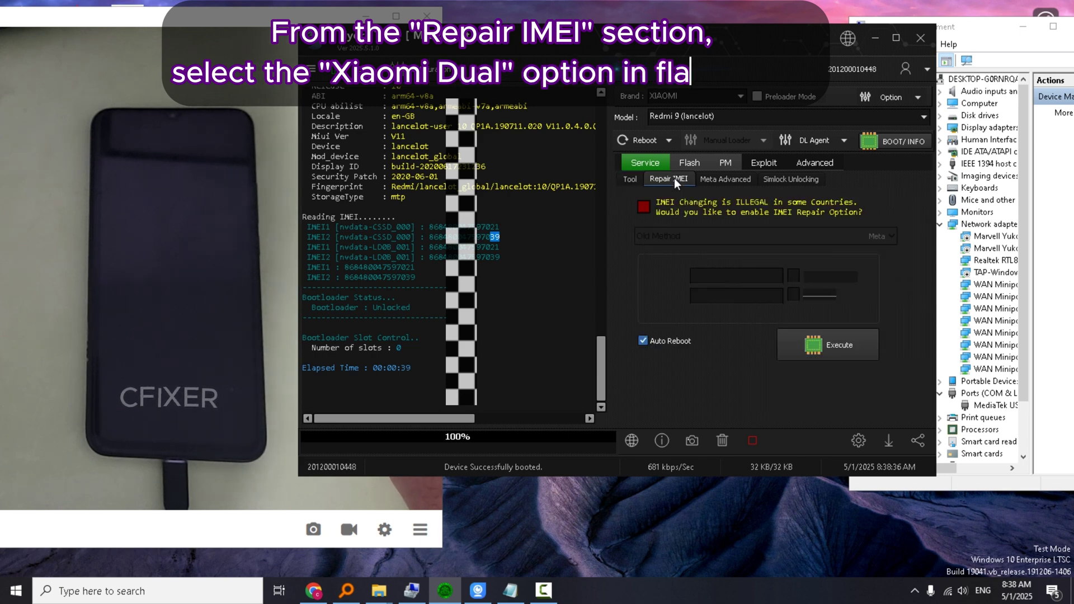
pyautogui.click(647, 205)
pyautogui.click(690, 236)
pyautogui.scroll(-2, 767, 345)
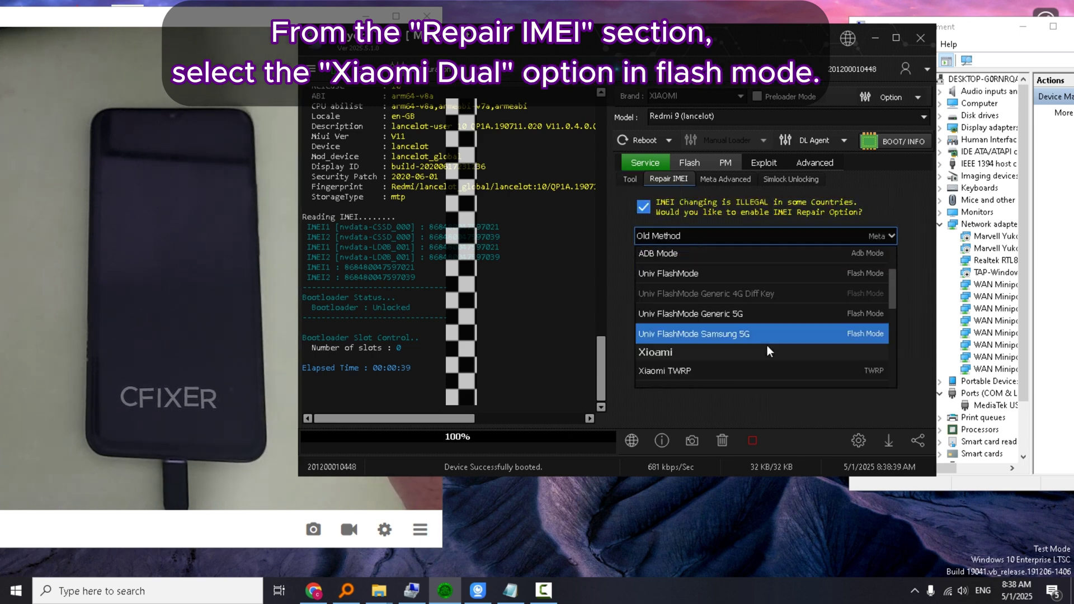
pyautogui.scroll(-1, 769, 345)
pyautogui.scroll(-2, 769, 342)
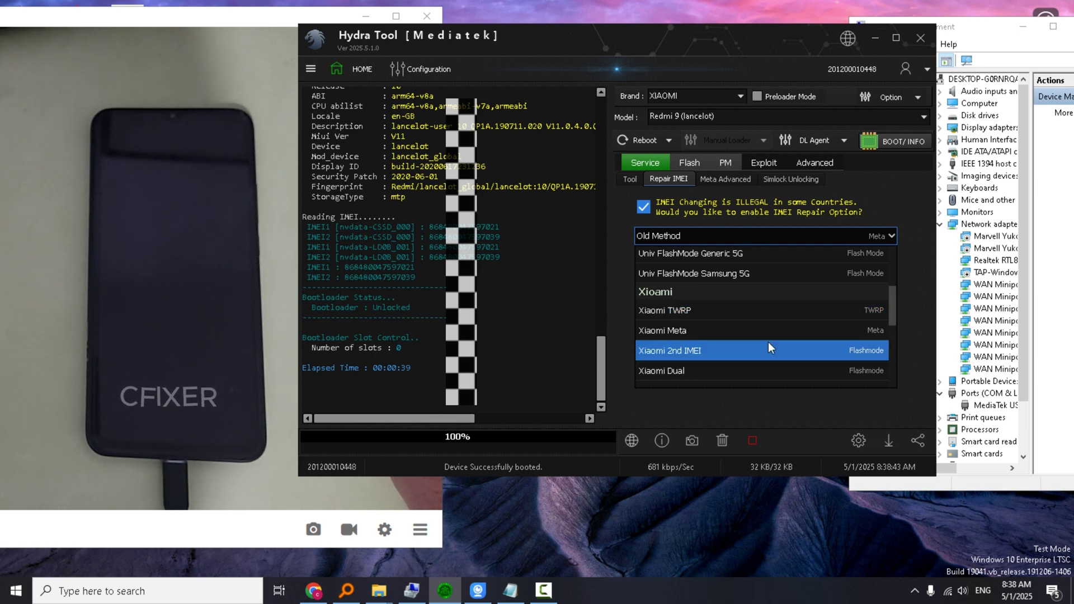
pyautogui.scroll(2, 768, 342)
pyautogui.scroll(2, 768, 342)
pyautogui.scroll(-4, 768, 342)
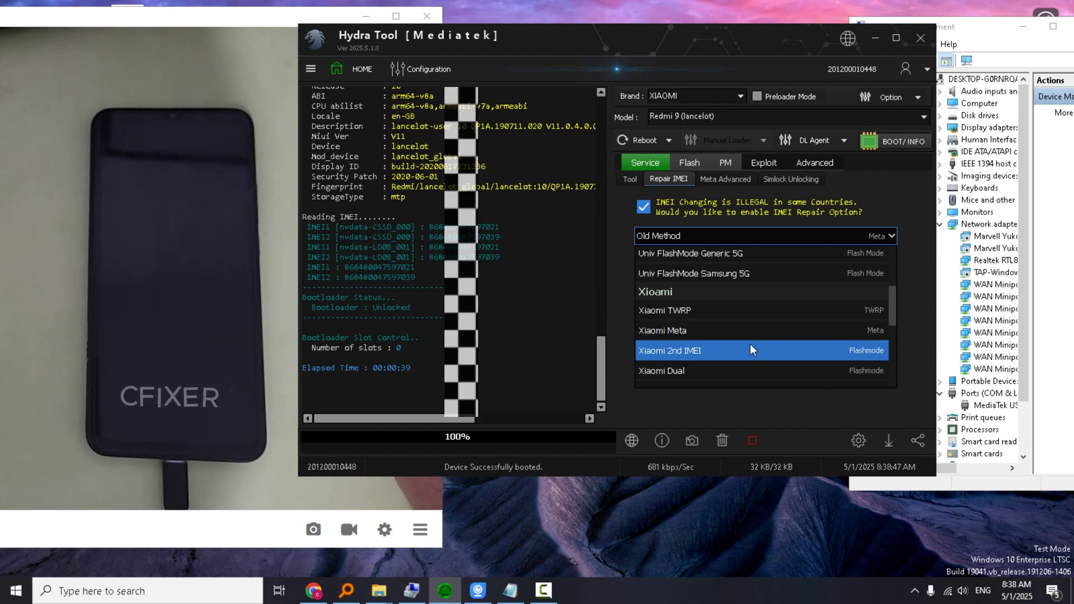
pyautogui.click(671, 375)
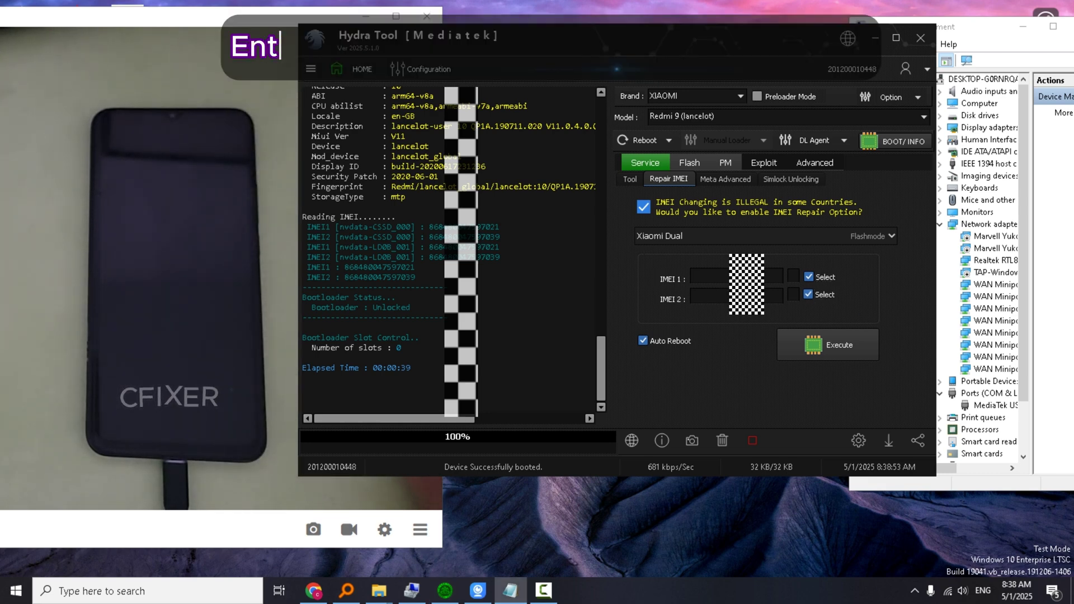
# Paste the new IMEI numbers into the IMEI 1 and IMEI 2 fields.
pyautogui.rightClick(713, 277)
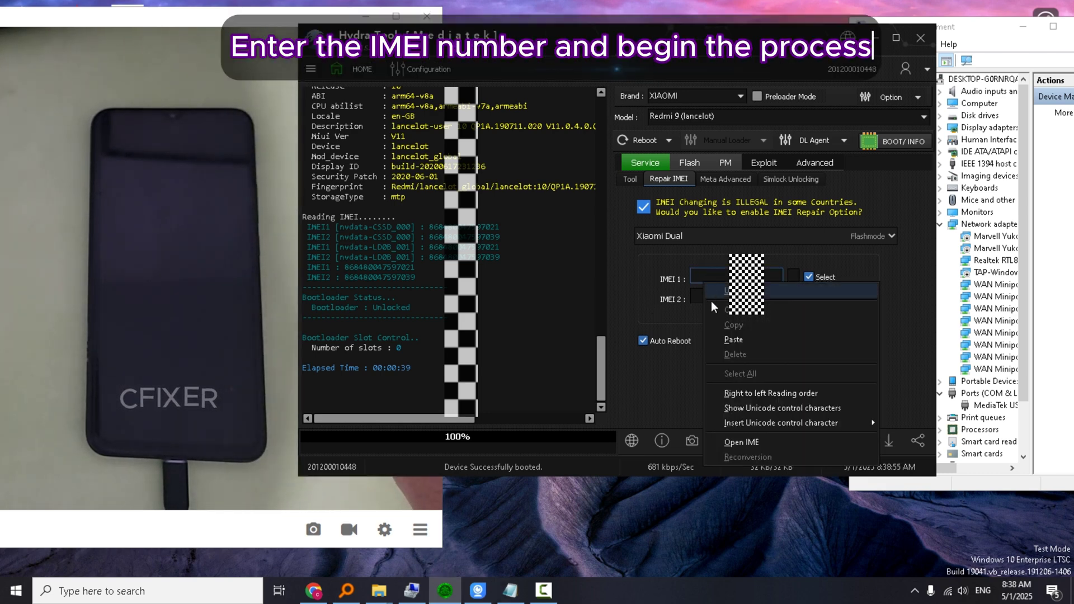
pyautogui.click(726, 334)
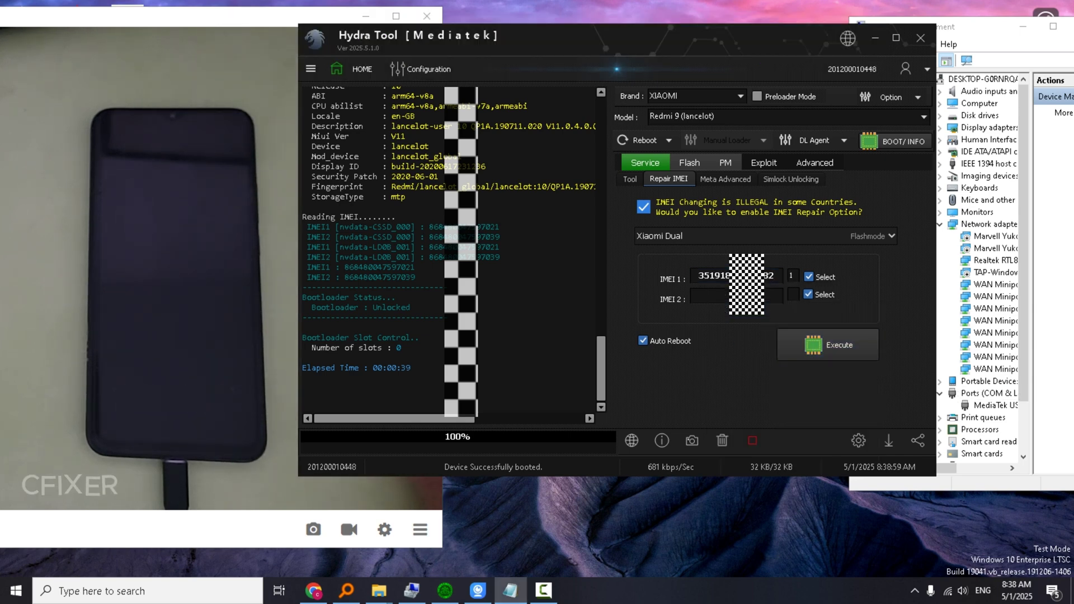
pyautogui.rightClick(703, 302)
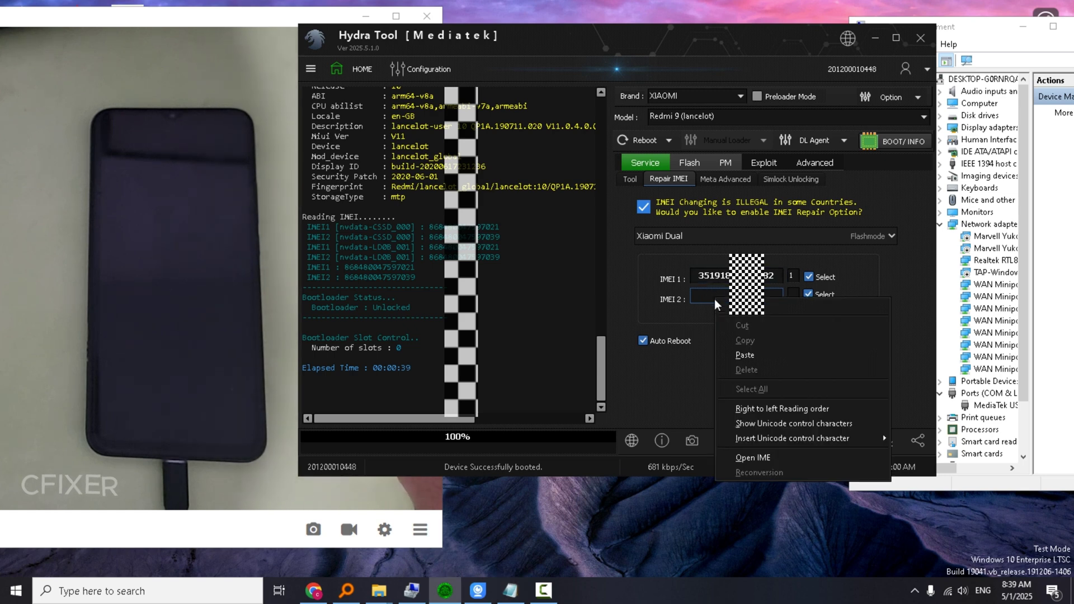
pyautogui.click(742, 350)
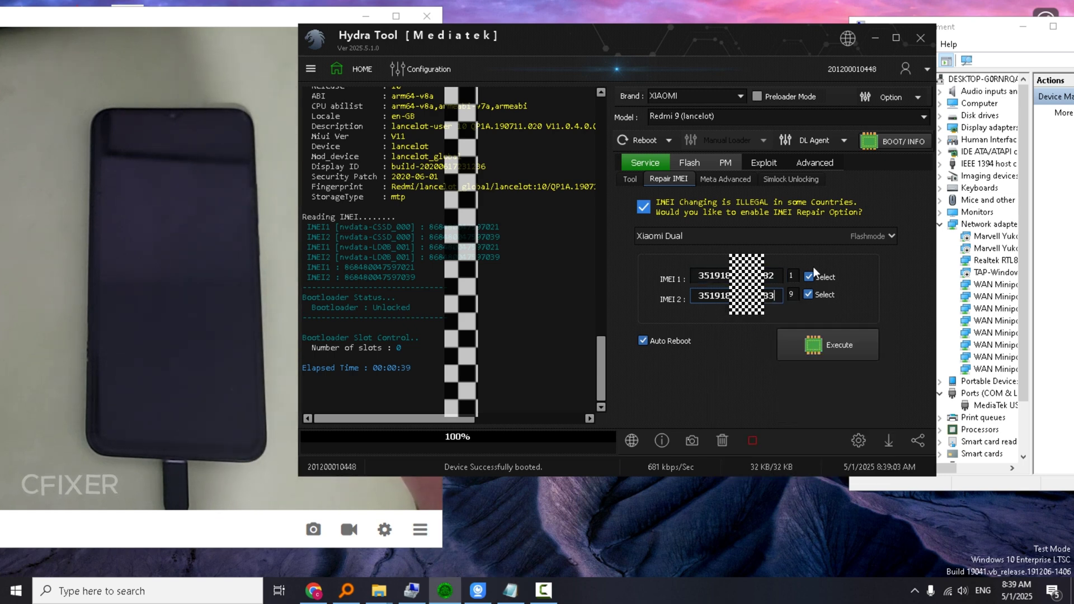
# Execute the IMEI write so both new IMEIs are flashed to the phone.
pyautogui.click(830, 355)
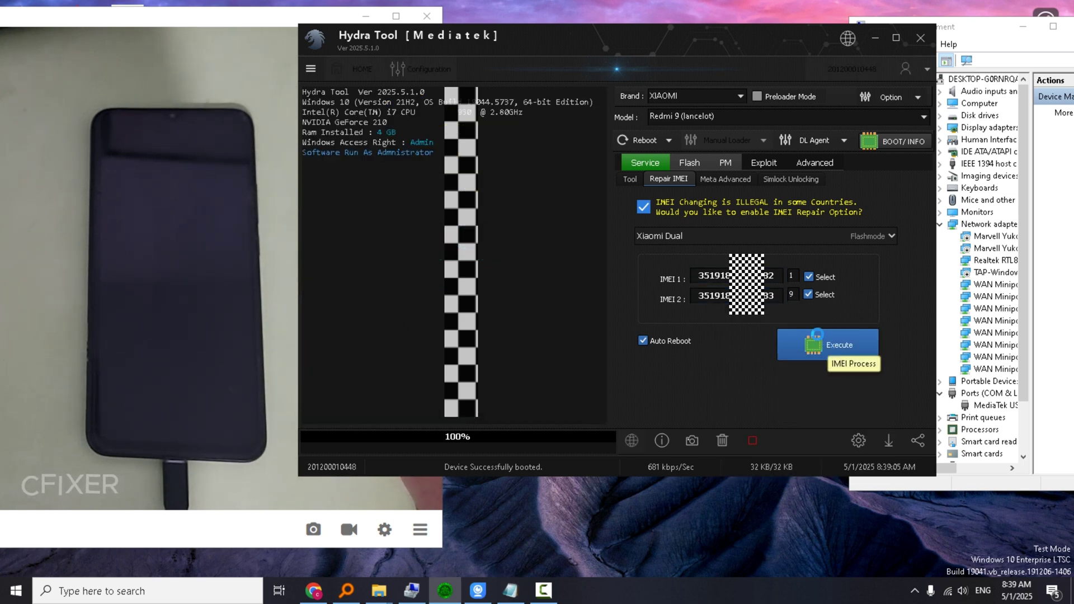